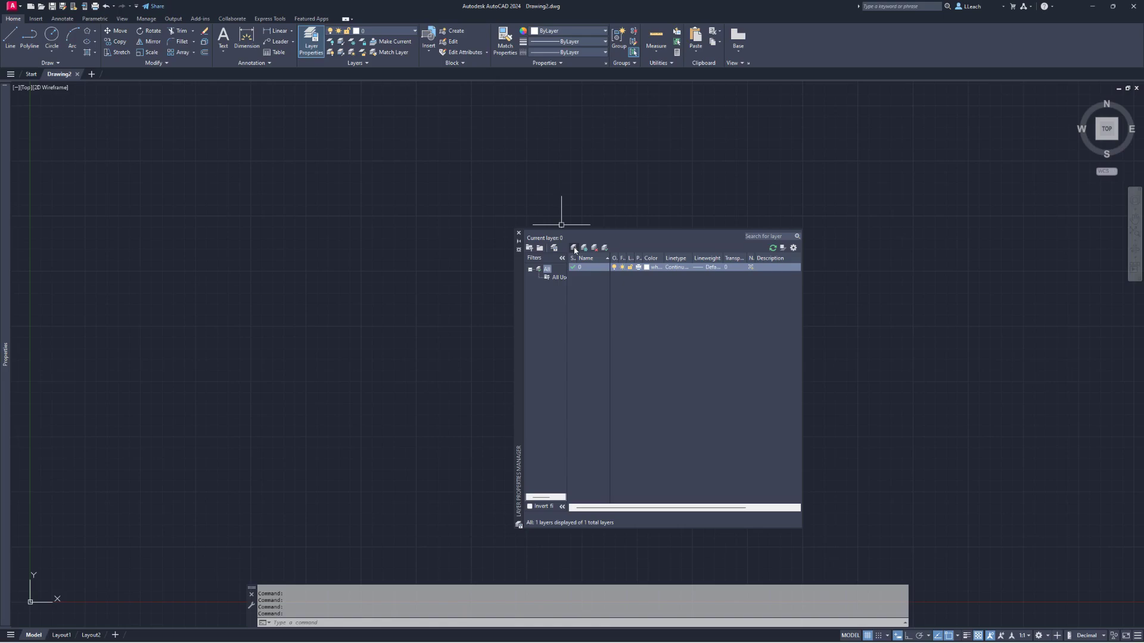
Step: Create a layer named OBJECT with green colour and 0.30 mm lineweight, and make it the current layer
{"action": "left_click", "coordinate": [574, 248]}
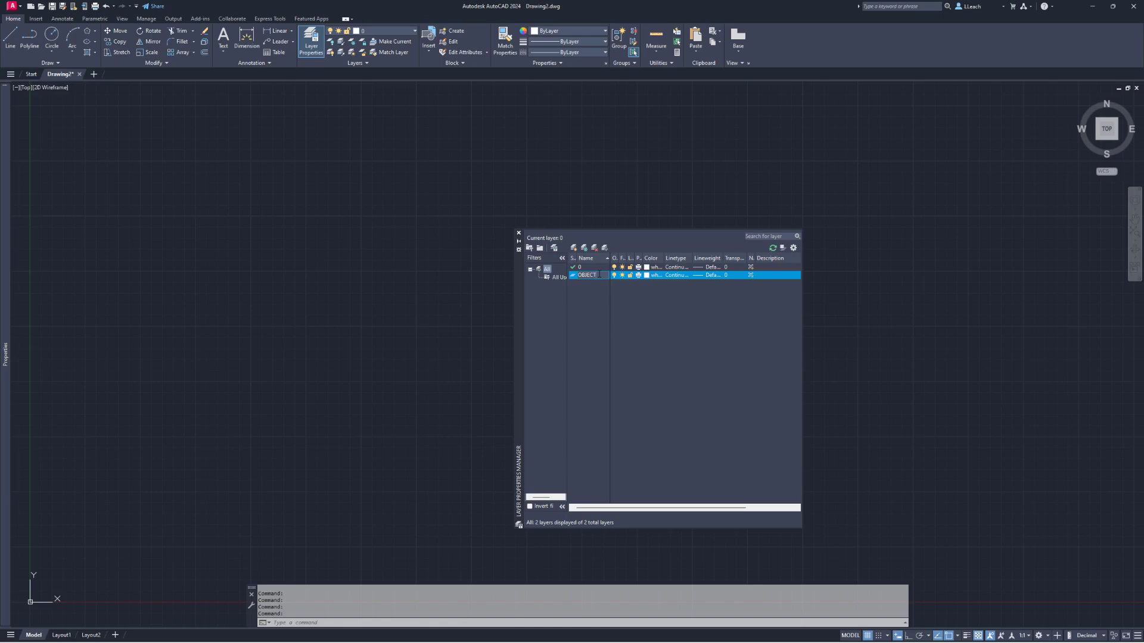
{"action": "left_click", "coordinate": [651, 275]}
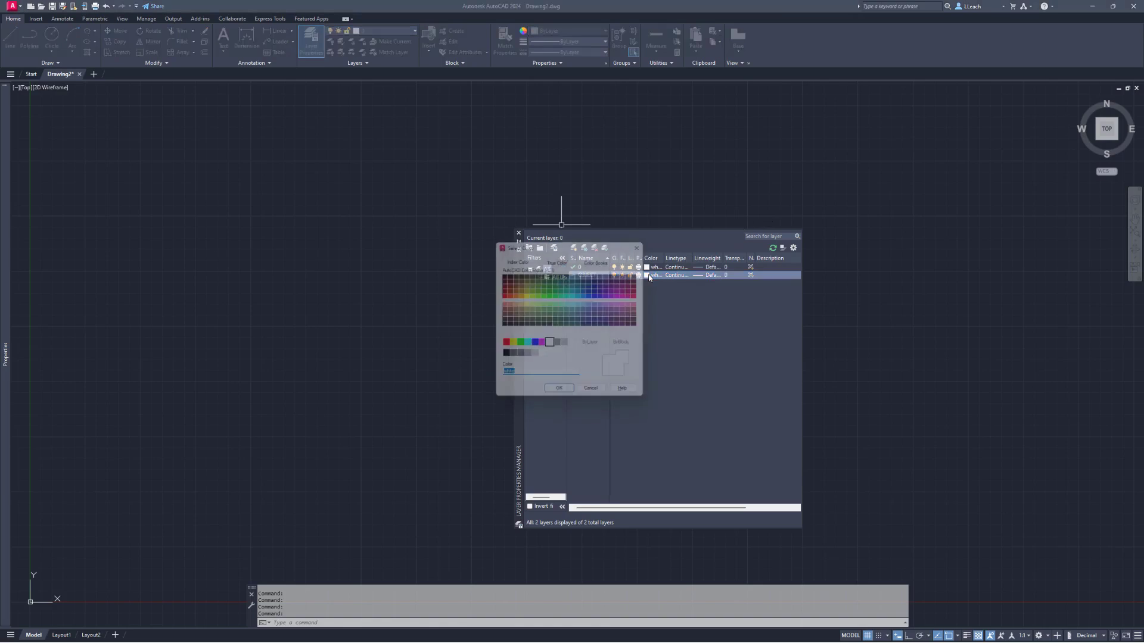
{"action": "left_click", "coordinate": [519, 346]}
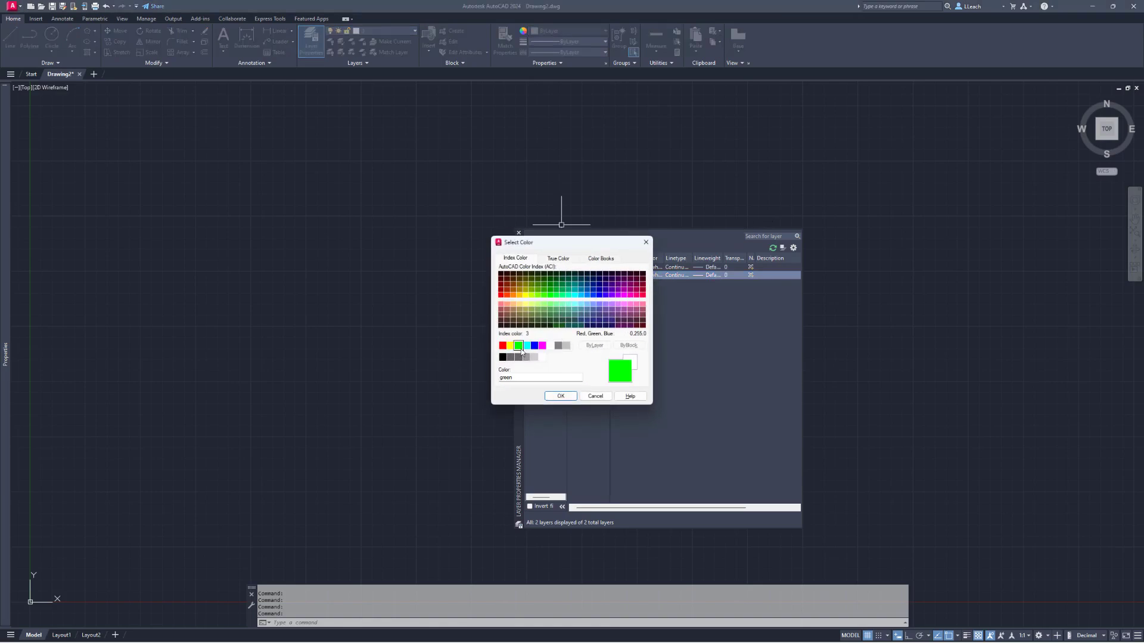
{"action": "left_click", "coordinate": [561, 396]}
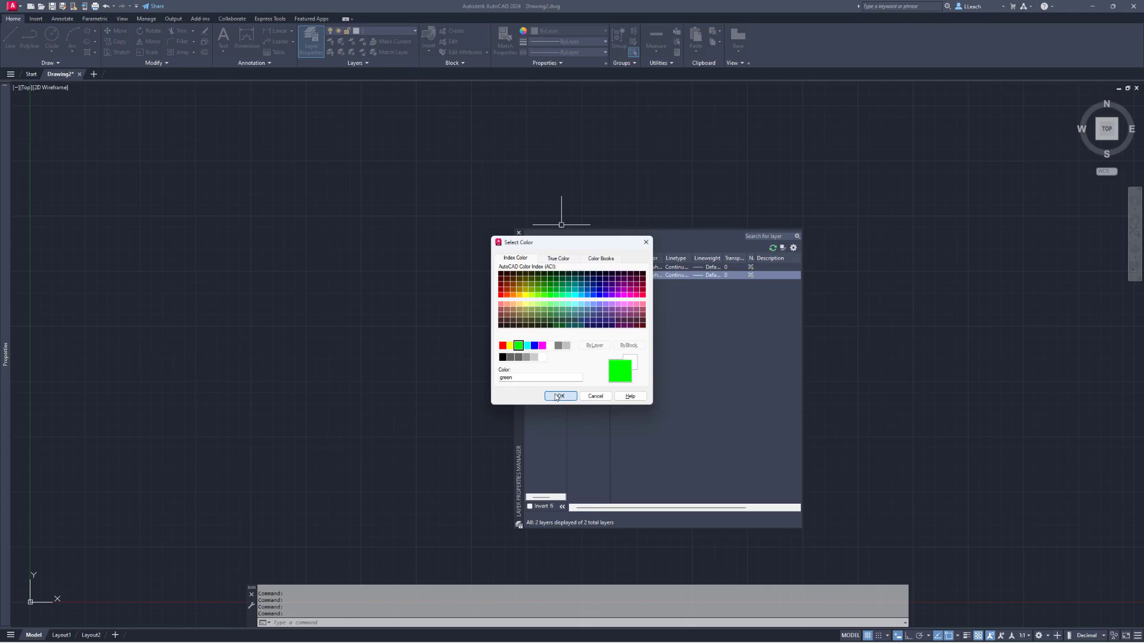
{"action": "left_click", "coordinate": [708, 276]}
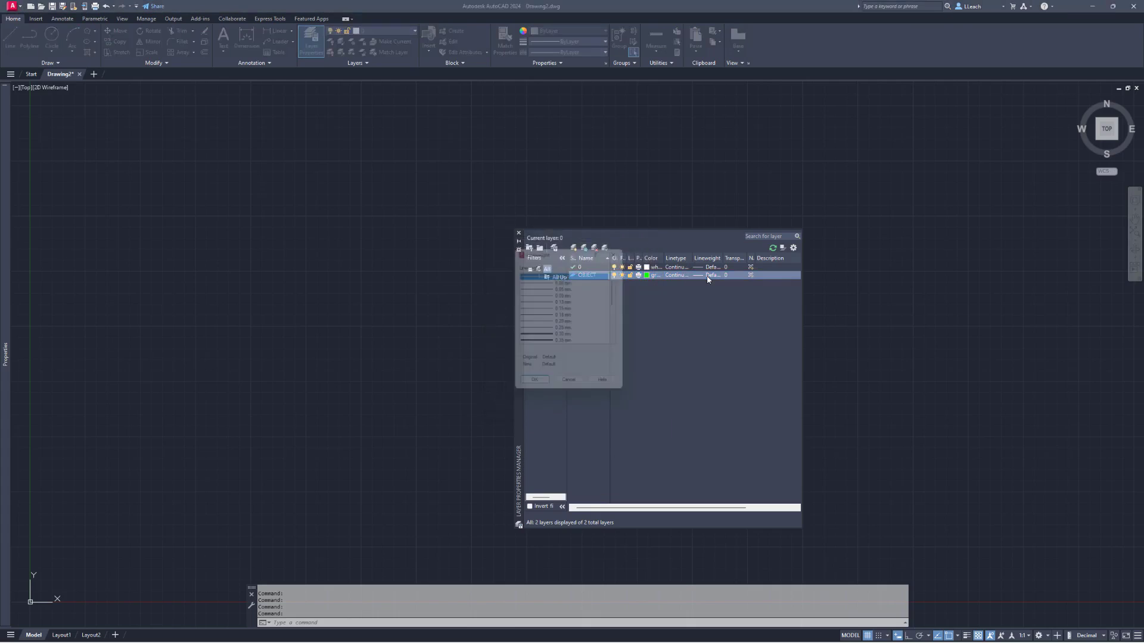
{"action": "left_click", "coordinate": [547, 338]}
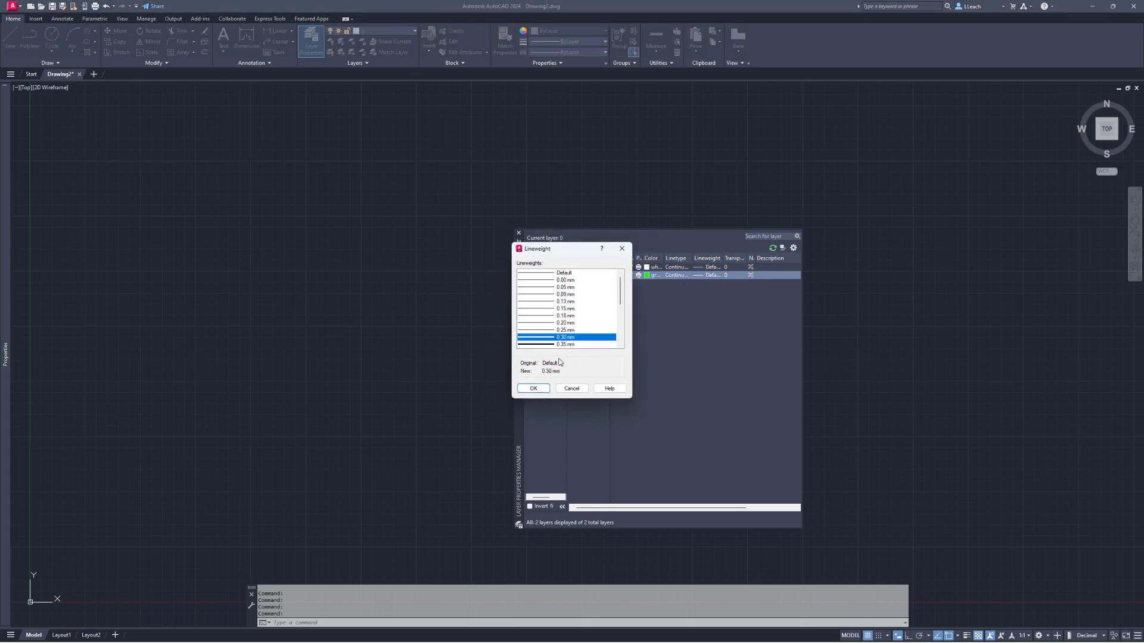
{"action": "left_click", "coordinate": [535, 389]}
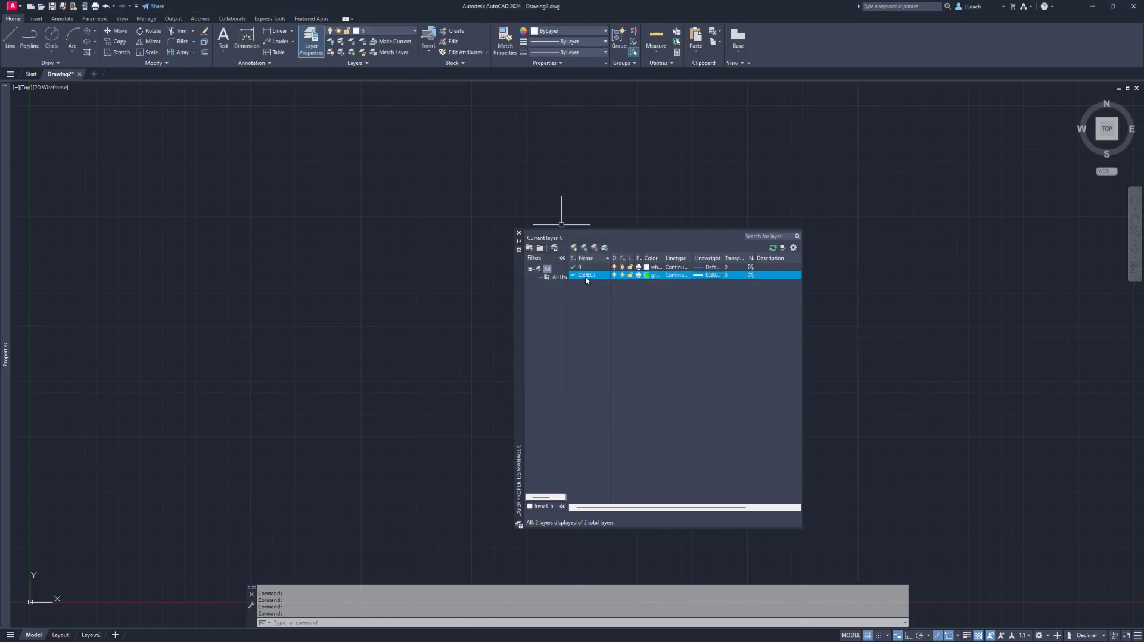
{"action": "left_click", "coordinate": [518, 234]}
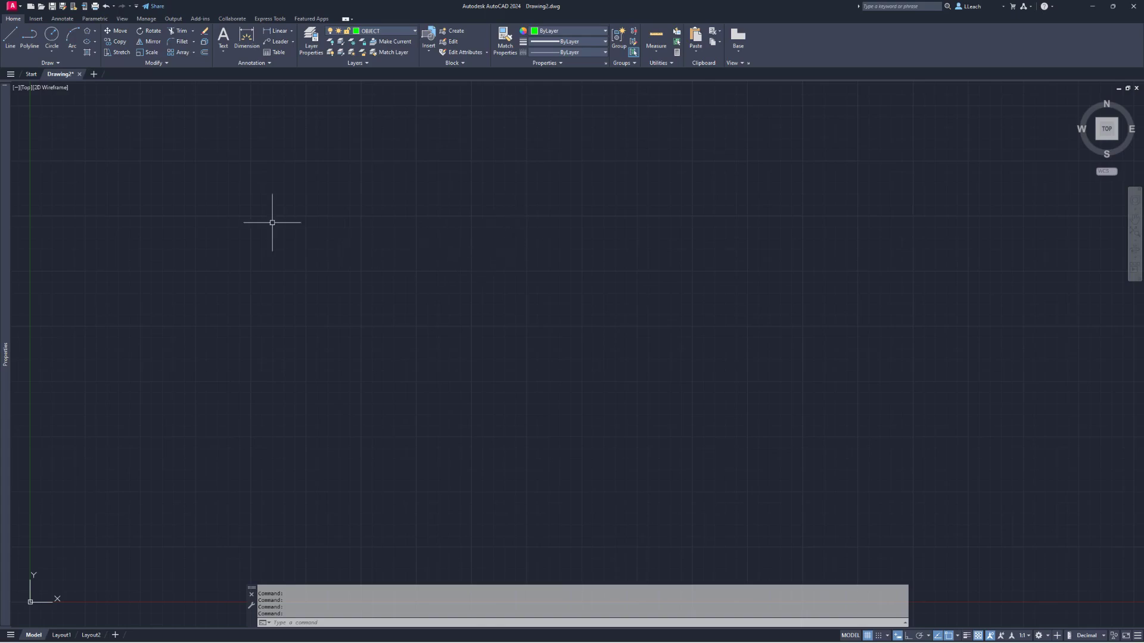
Step: Draw a circle of diameter 4 by center and diameter in the middle of the empty drawing area
{"action": "left_click", "coordinate": [51, 52]}
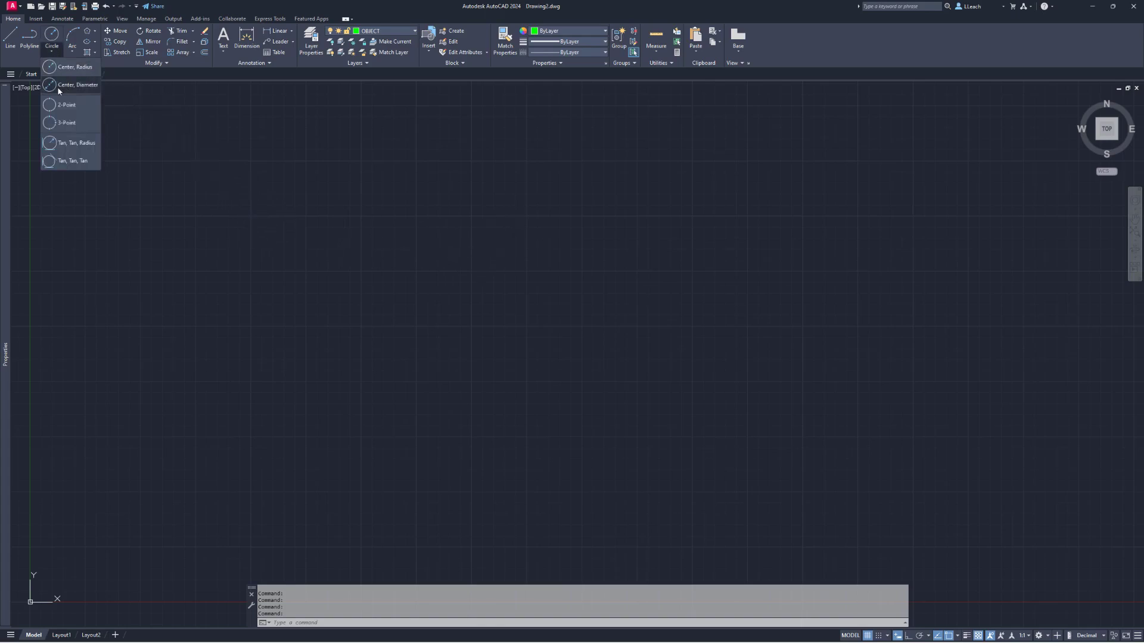
{"action": "left_click", "coordinate": [76, 85]}
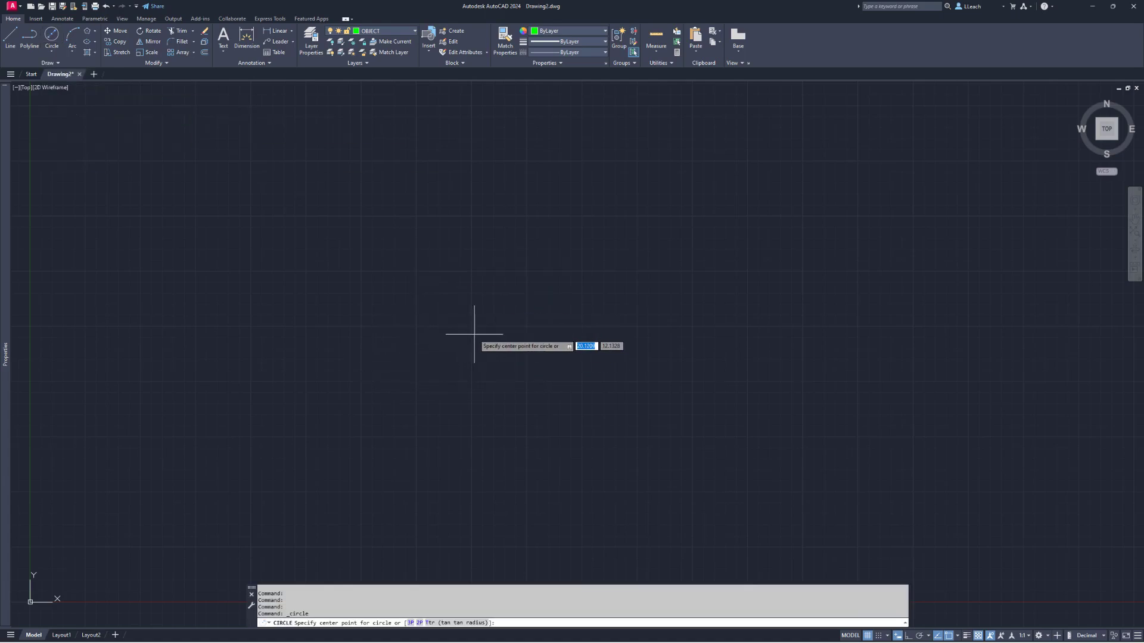
{"action": "left_click", "coordinate": [460, 339]}
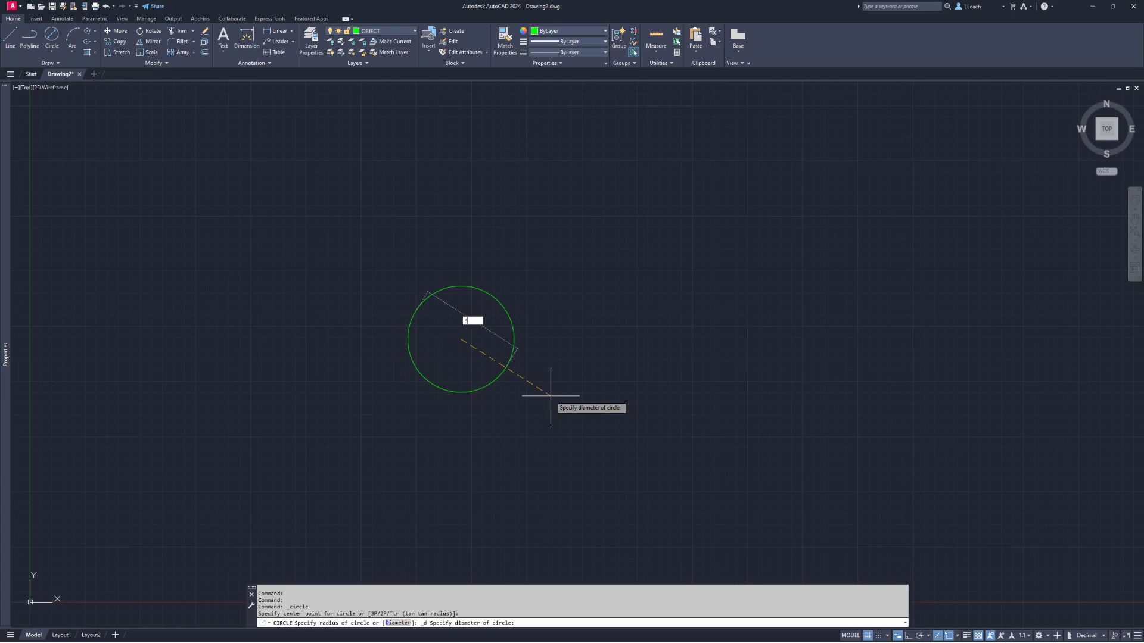
{"action": "type", "text": "4"}
{"action": "key", "text": "Return"}
{"action": "scroll", "coordinate": [459, 345], "scroll_direction": "up", "scroll_amount": 2}
{"action": "middle_click_drag", "start_coordinate": [449, 342], "coordinate": [521, 320]}
{"action": "scroll", "coordinate": [522, 320], "scroll_direction": "up", "scroll_amount": 2}
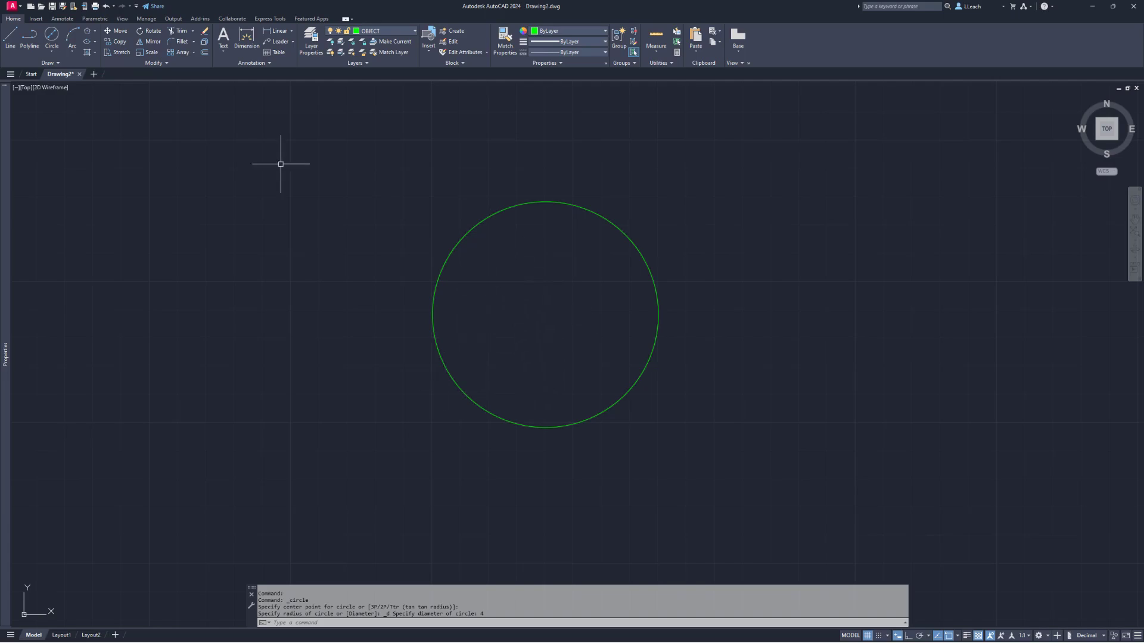
Step: Draw a 4-sided polygon centered on the circle's center, inscribed in circle, with radius 2
{"action": "left_click", "coordinate": [96, 34]}
{"action": "left_click", "coordinate": [115, 69]}
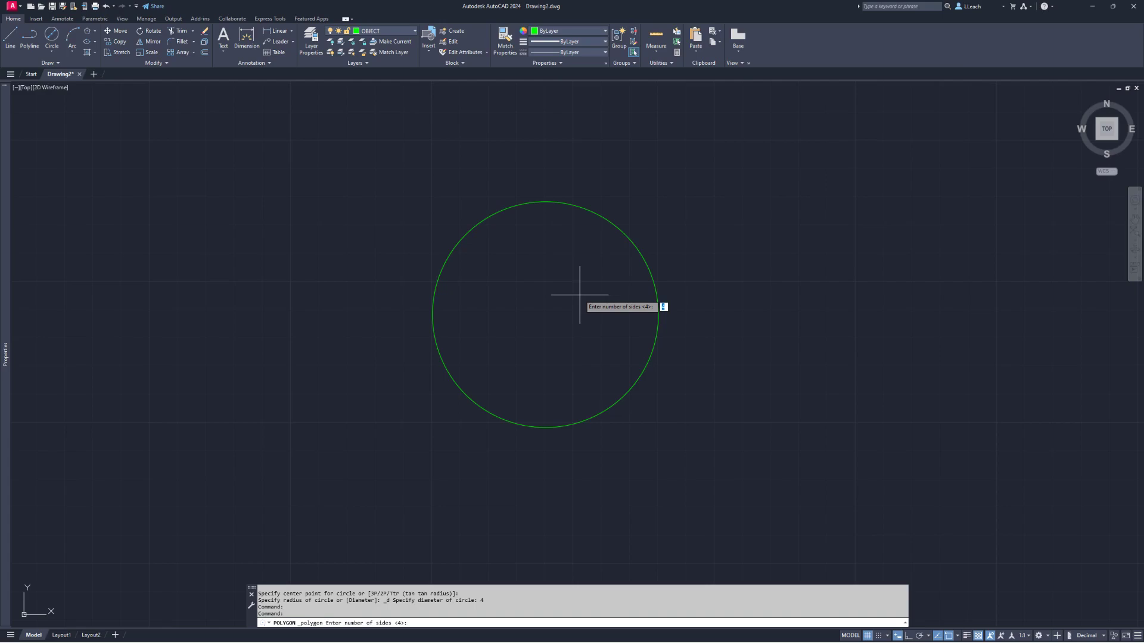
{"action": "key", "text": "Return"}
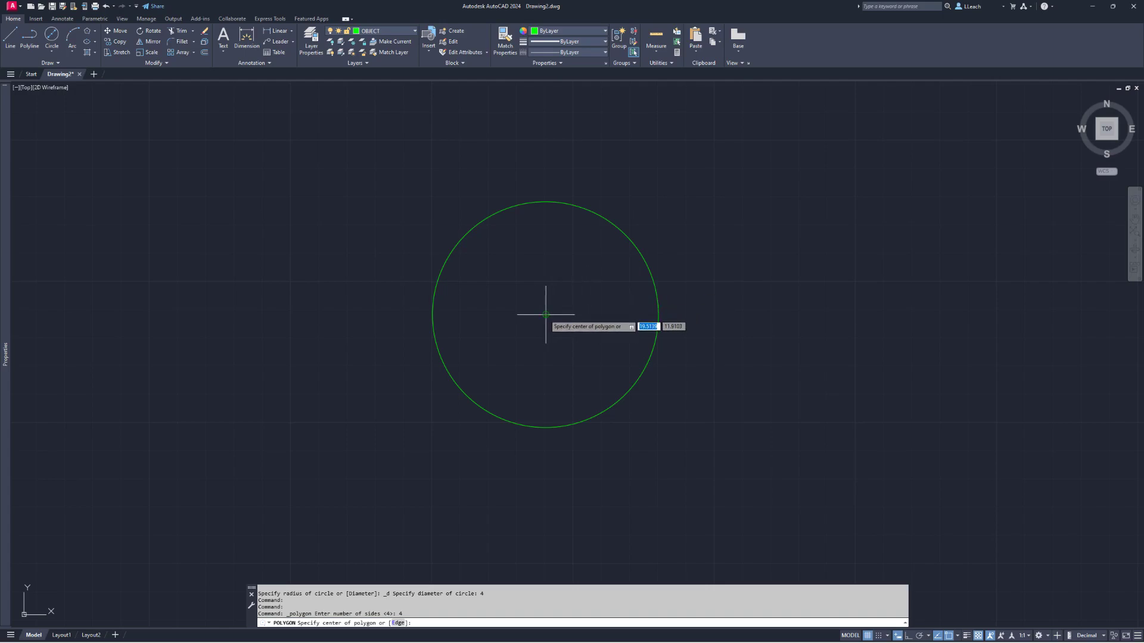
{"action": "left_click", "coordinate": [958, 635]}
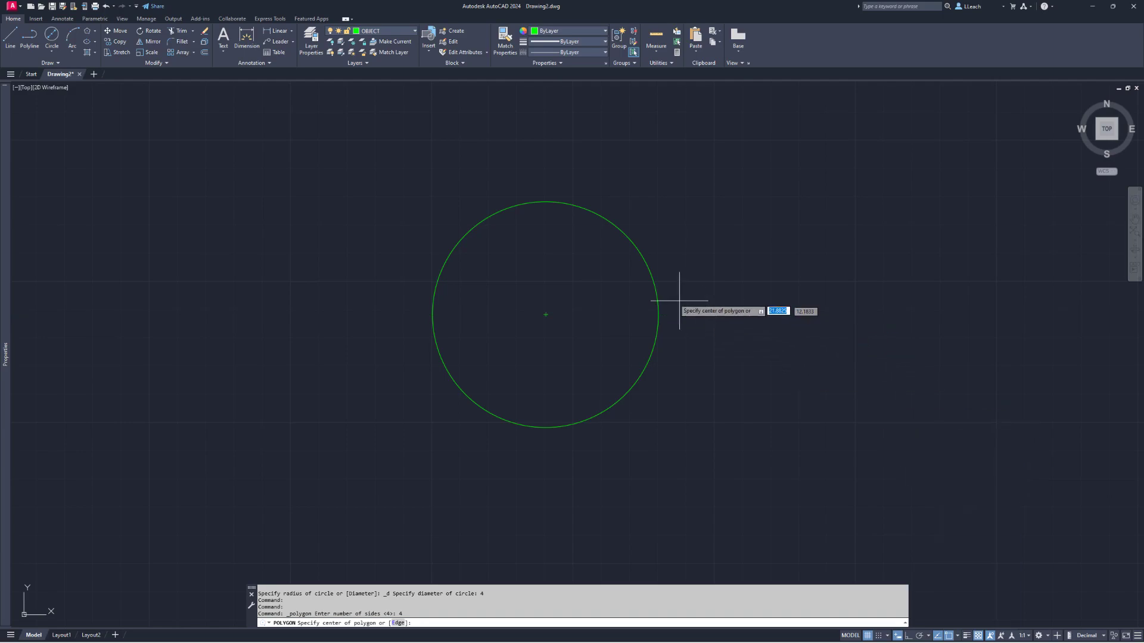
{"action": "left_click", "coordinate": [546, 314]}
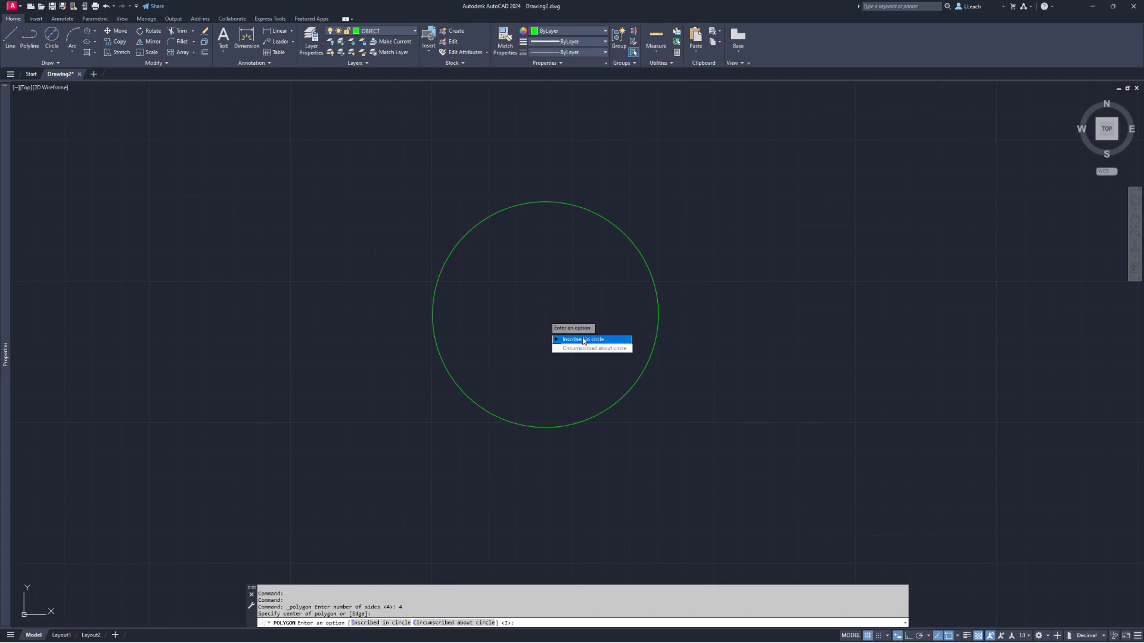
{"action": "left_click", "coordinate": [581, 340]}
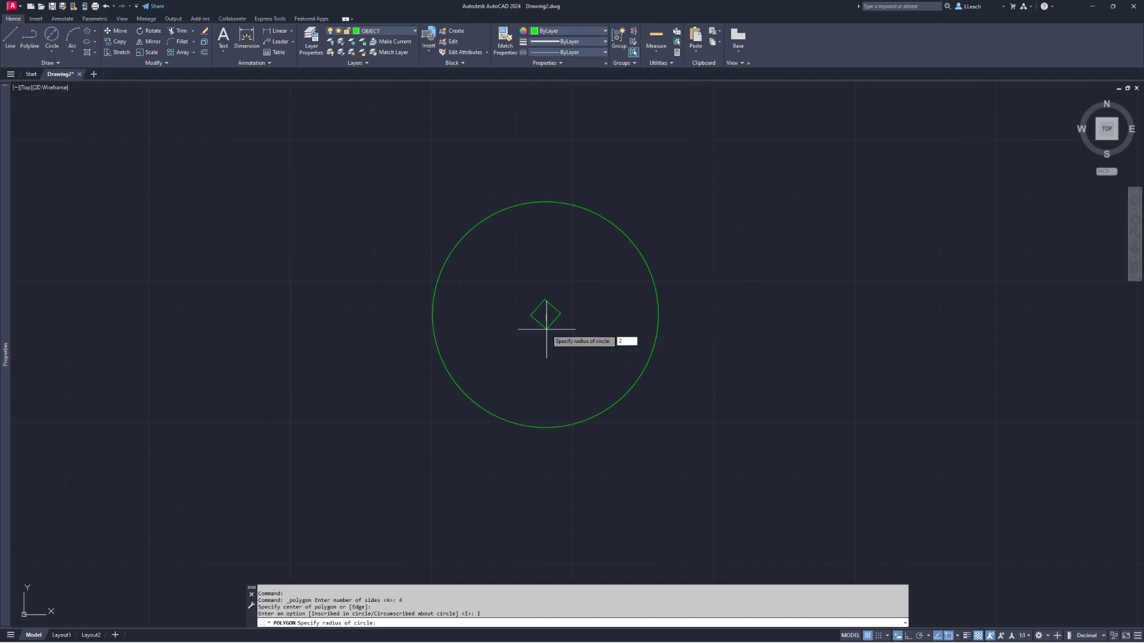
{"action": "key", "text": "Return"}
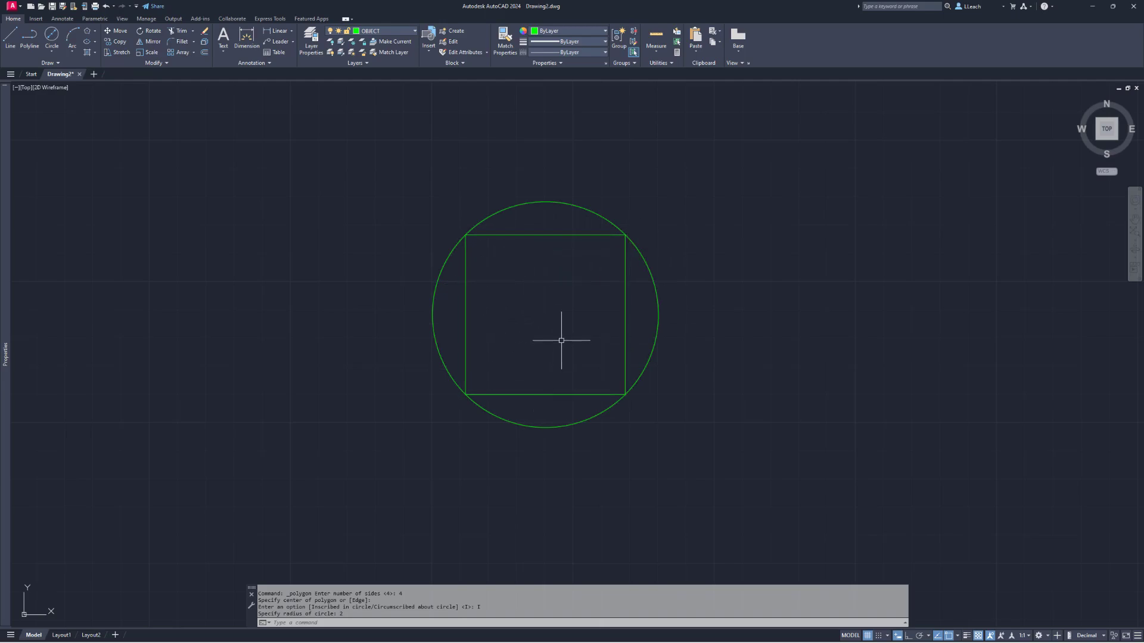
Step: Draw a circle by center and radius from the square's center out to the midpoint of its left side
{"action": "left_click", "coordinate": [52, 51]}
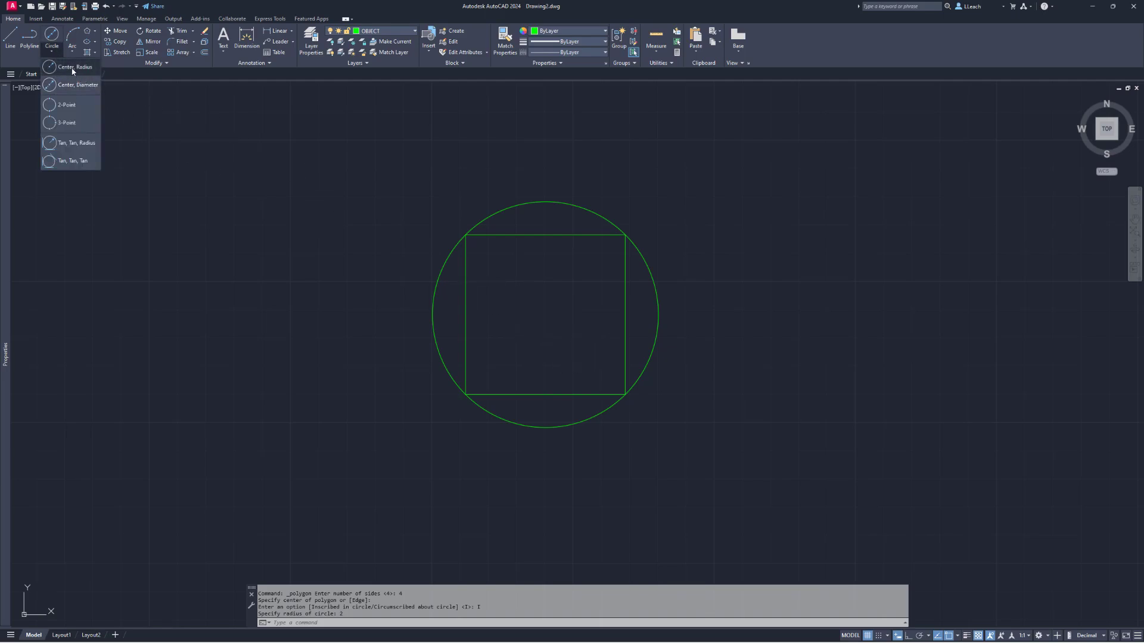
{"action": "left_click", "coordinate": [69, 68]}
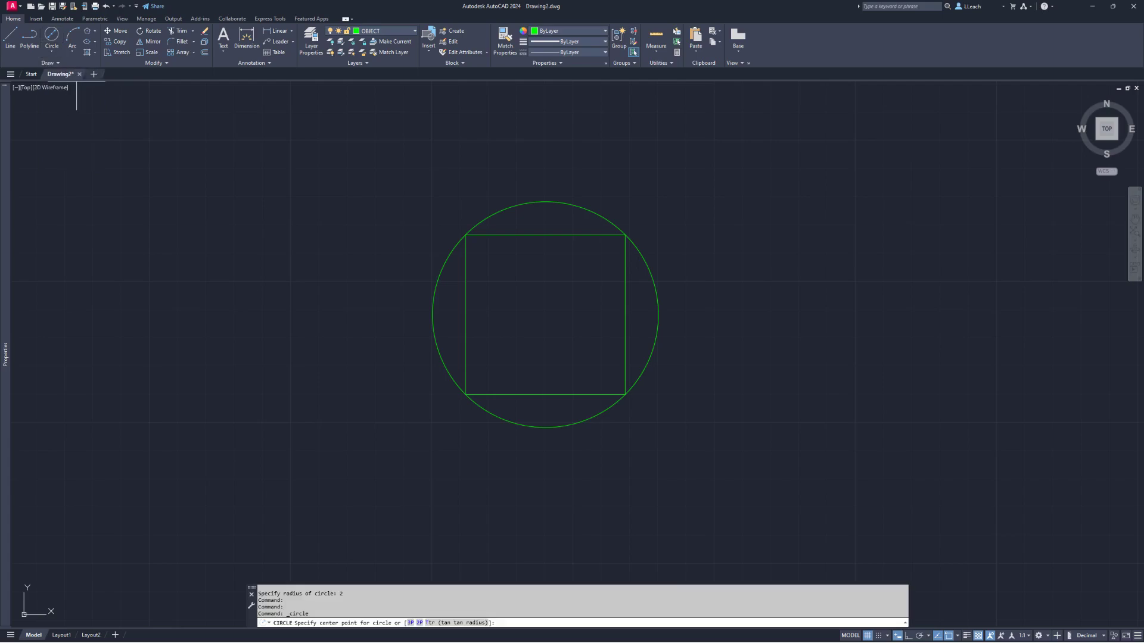
{"action": "left_click", "coordinate": [545, 315]}
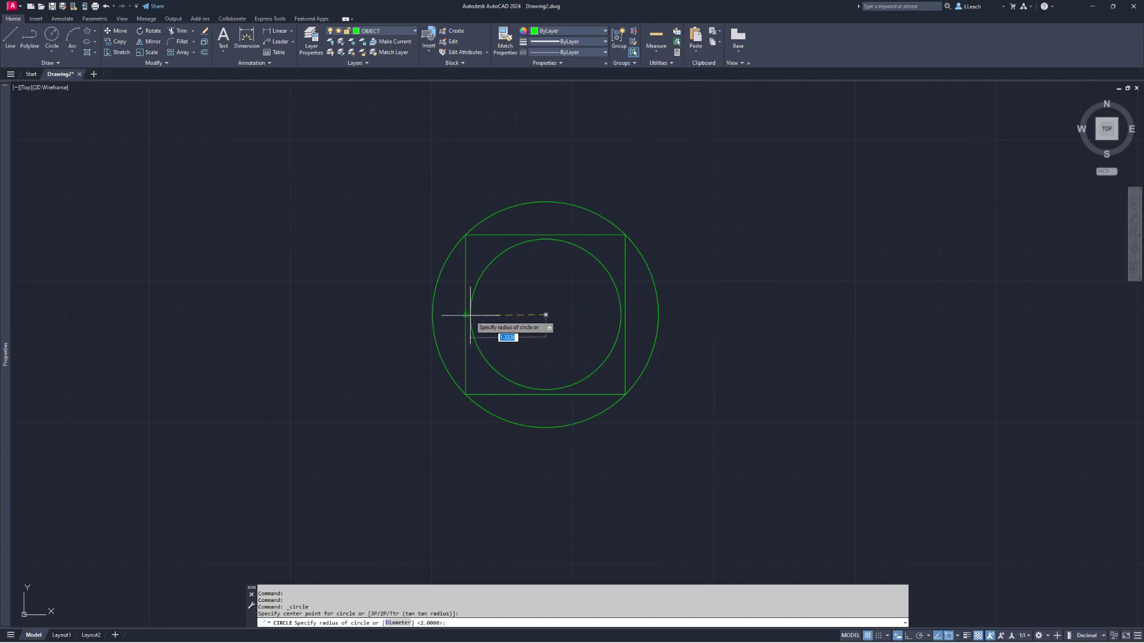
{"action": "left_click", "coordinate": [957, 636]}
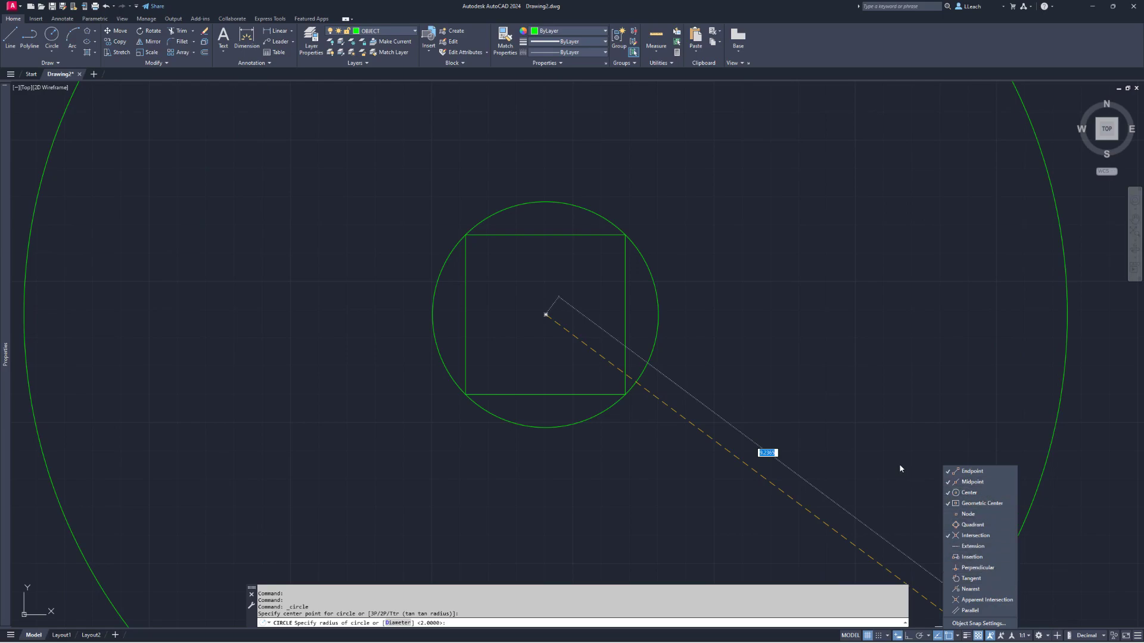
{"action": "left_click", "coordinate": [465, 314]}
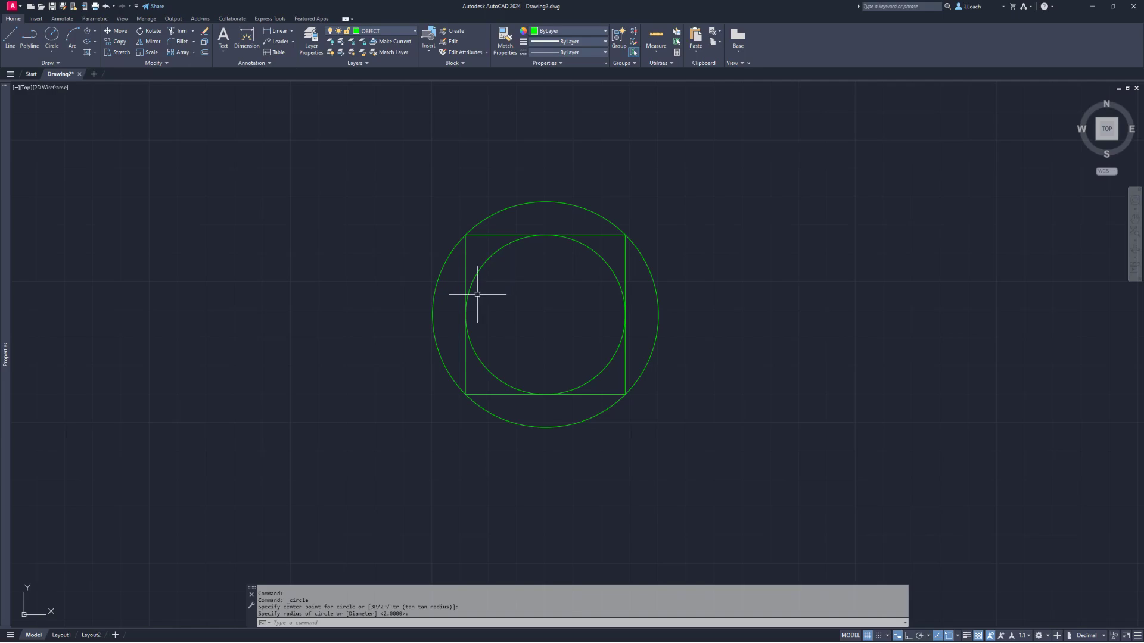
Step: Draw a 3-sided polygon inscribed in the inner circle, with its apex at the midpoint of the square's upper side
{"action": "left_click", "coordinate": [94, 32]}
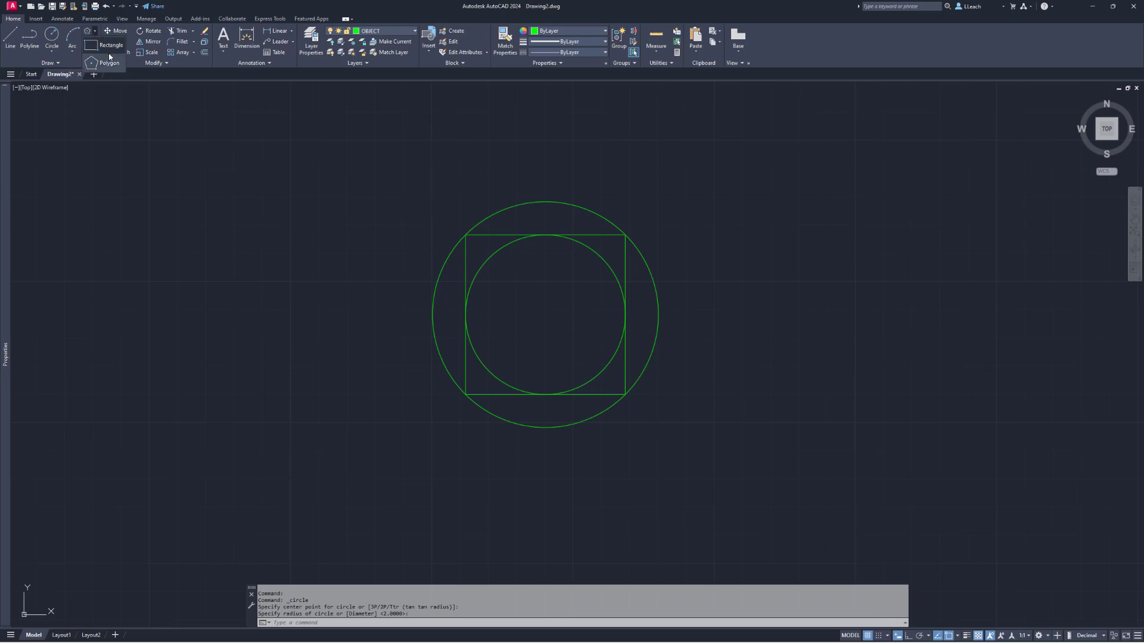
{"action": "left_click", "coordinate": [108, 64]}
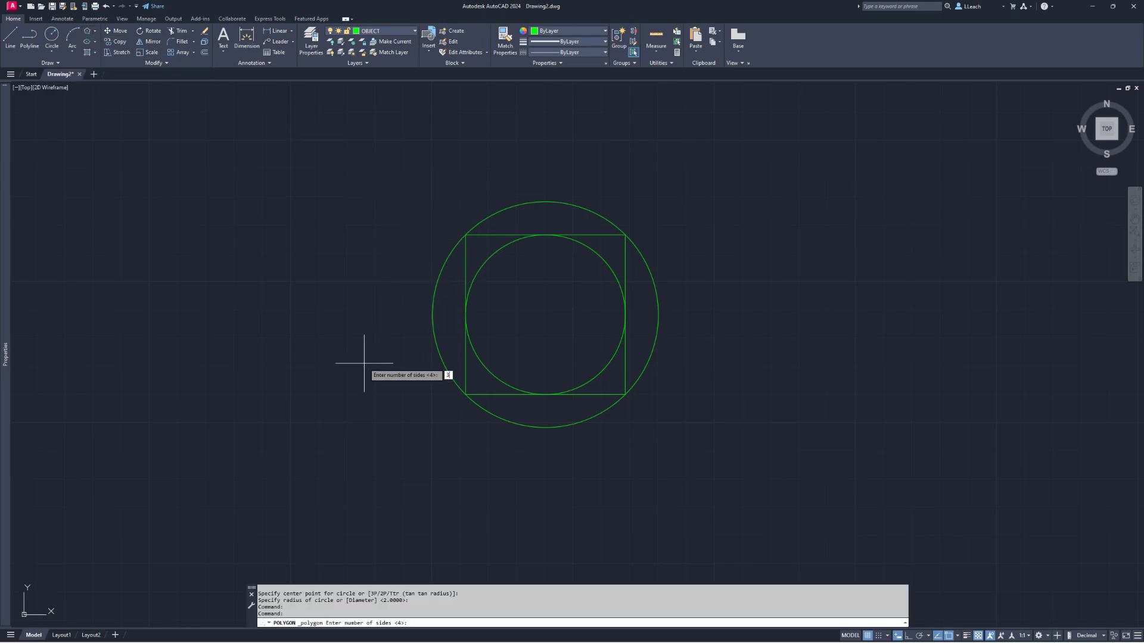
{"action": "type", "text": "3"}
{"action": "key", "text": "Return"}
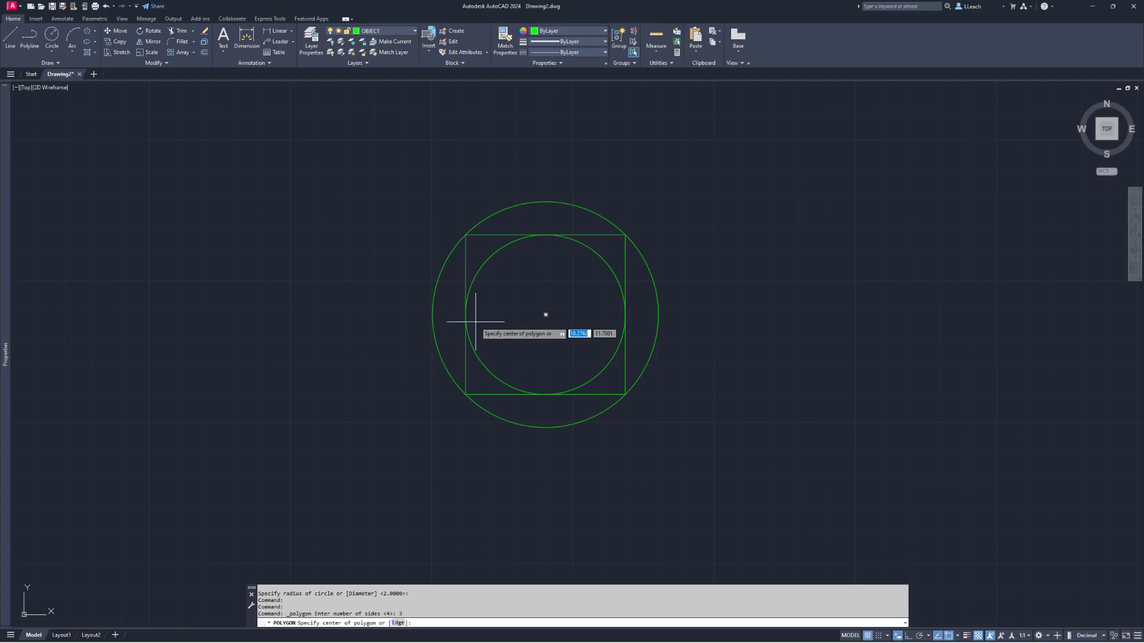
{"action": "left_click", "coordinate": [545, 314]}
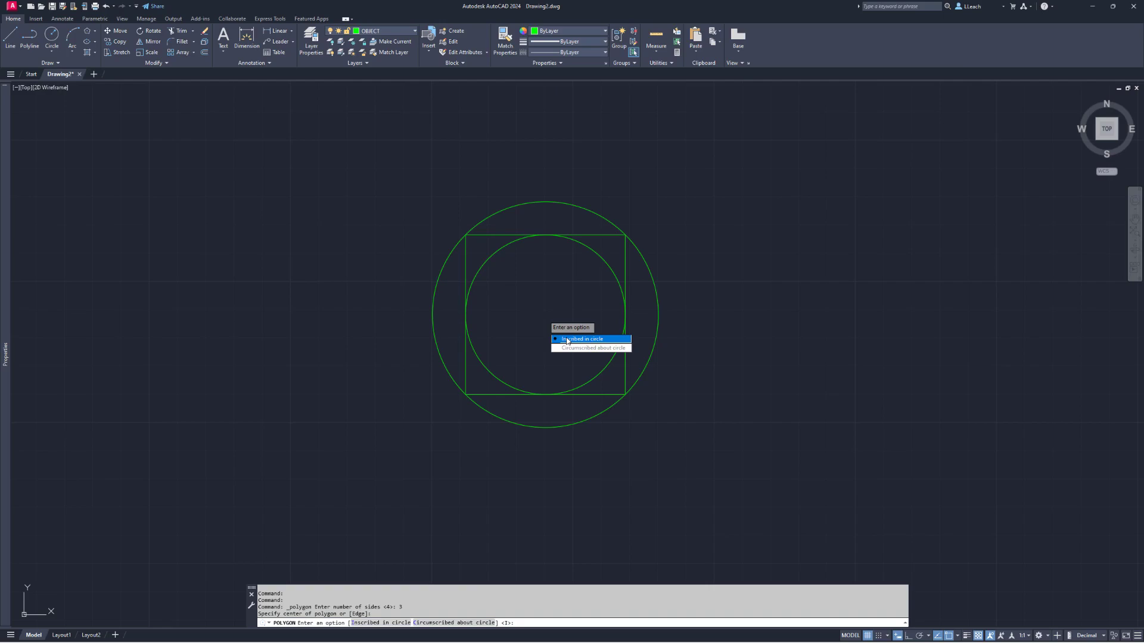
{"action": "left_click", "coordinate": [566, 340]}
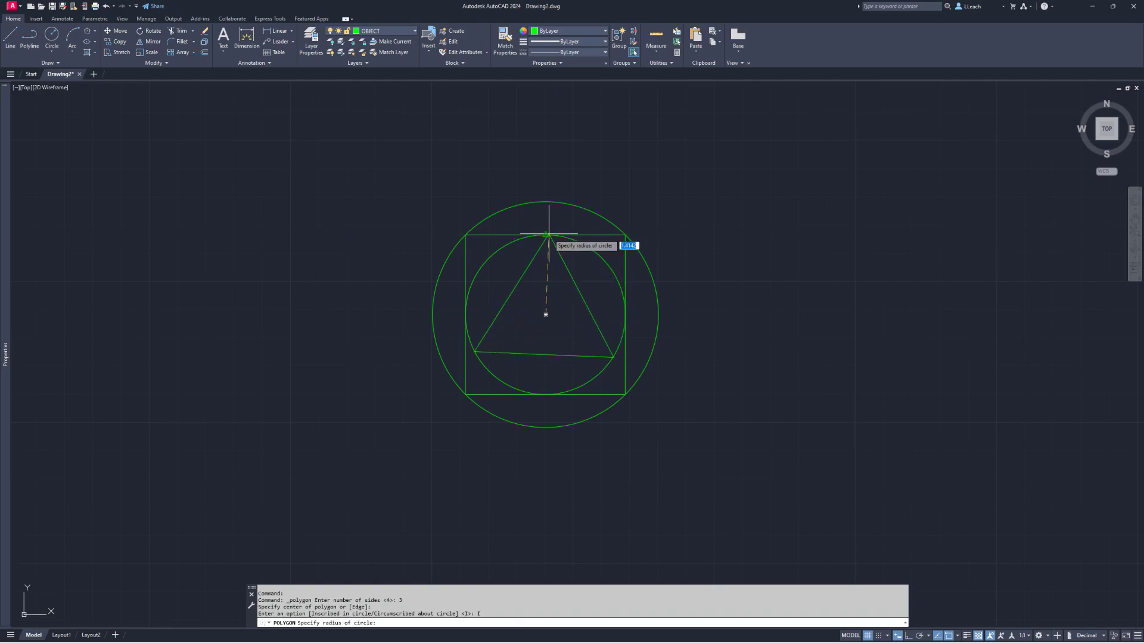
{"action": "left_click", "coordinate": [545, 234]}
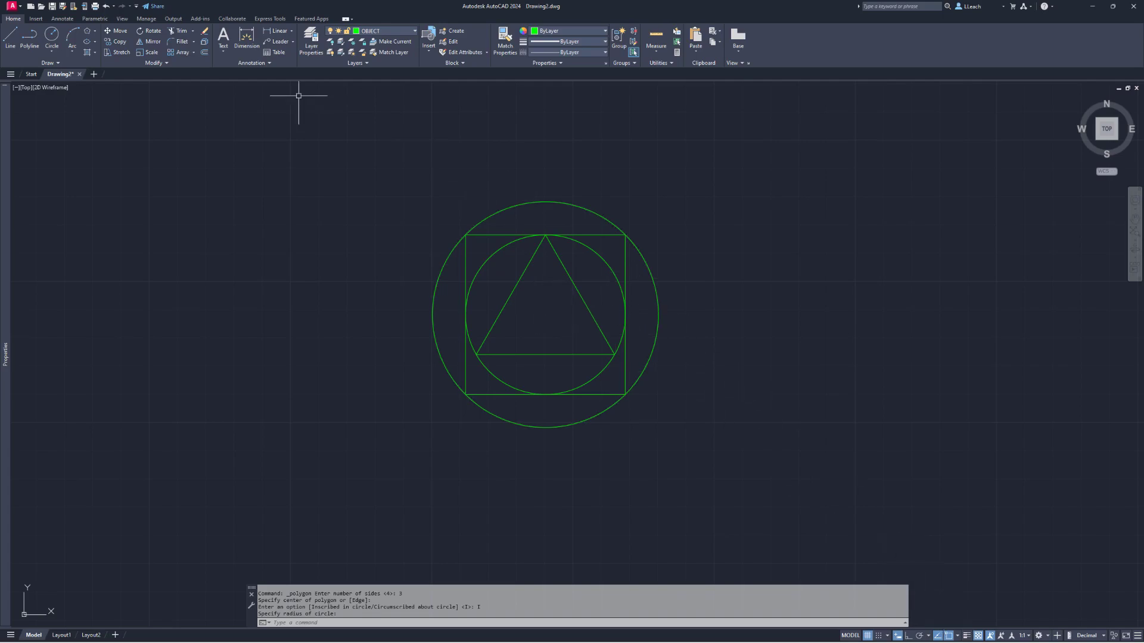
Step: Draw three lines connecting the midpoints of the triangle's sides to form an inverted inner triangle
{"action": "left_click", "coordinate": [11, 49]}
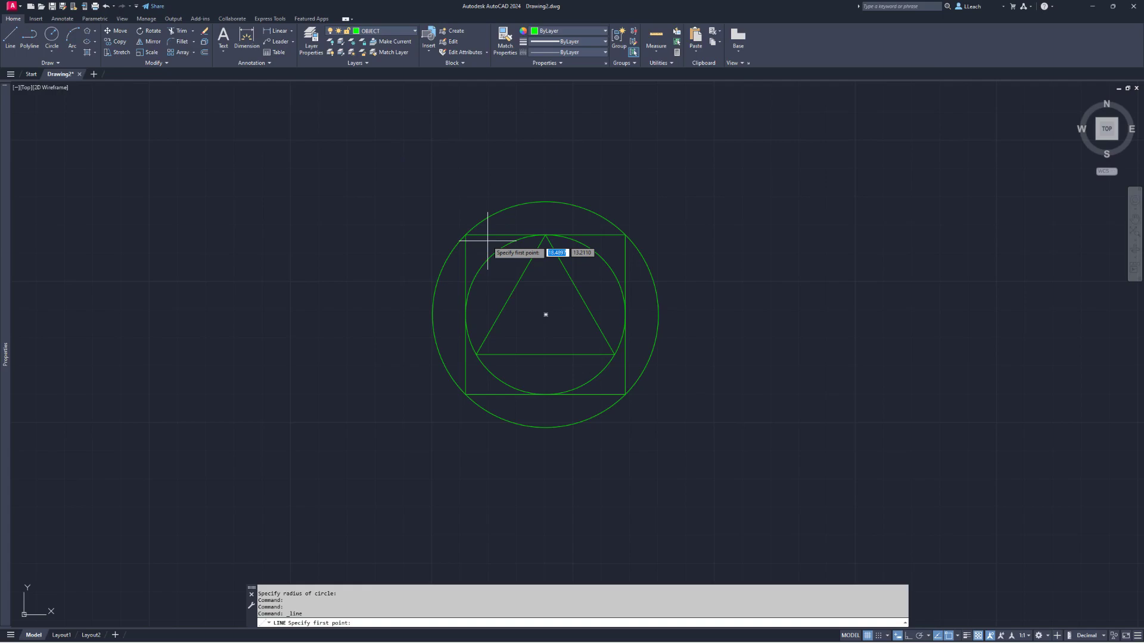
{"action": "left_click", "coordinate": [511, 295]}
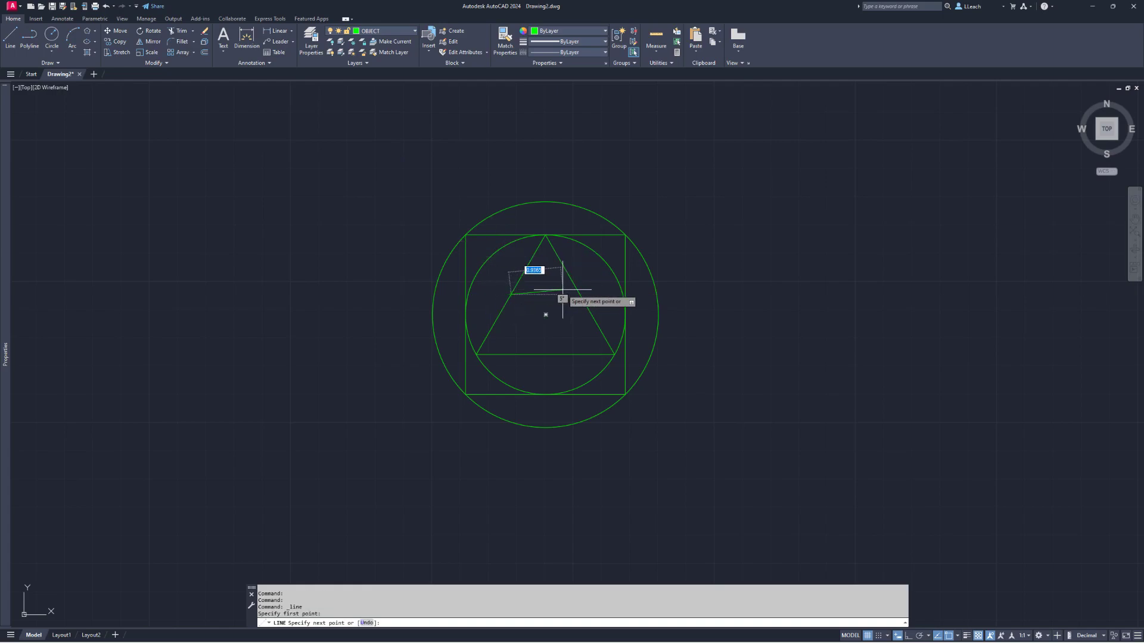
{"action": "left_click", "coordinate": [545, 355]}
{"action": "left_click", "coordinate": [511, 295]}
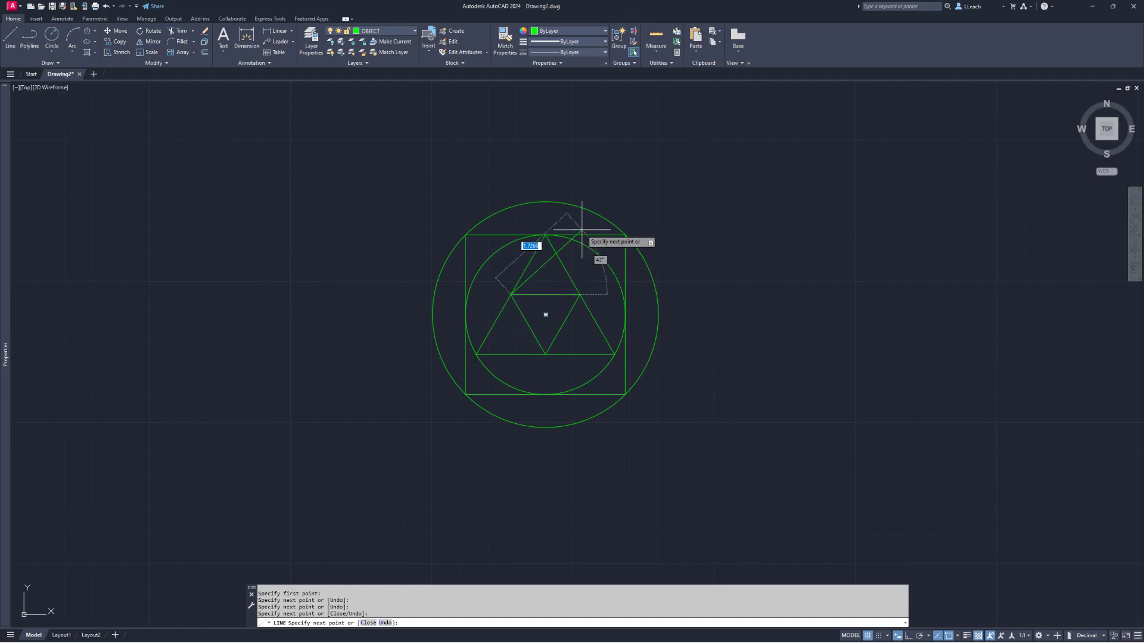
{"action": "key", "text": "Escape"}
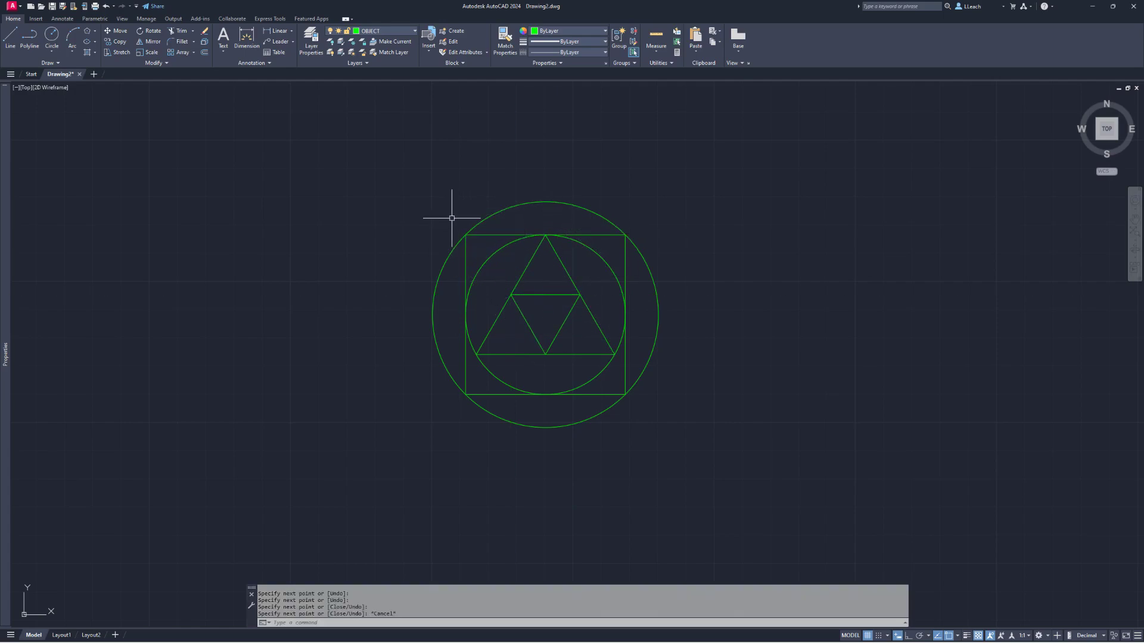
Step: With Ortho on, draw a 5-sided polygon at the circles' common center, circumscribed about circle, with radius 2 and a horizontal lower side
{"action": "middle_click_drag", "start_coordinate": [582, 208], "coordinate": [584, 216]}
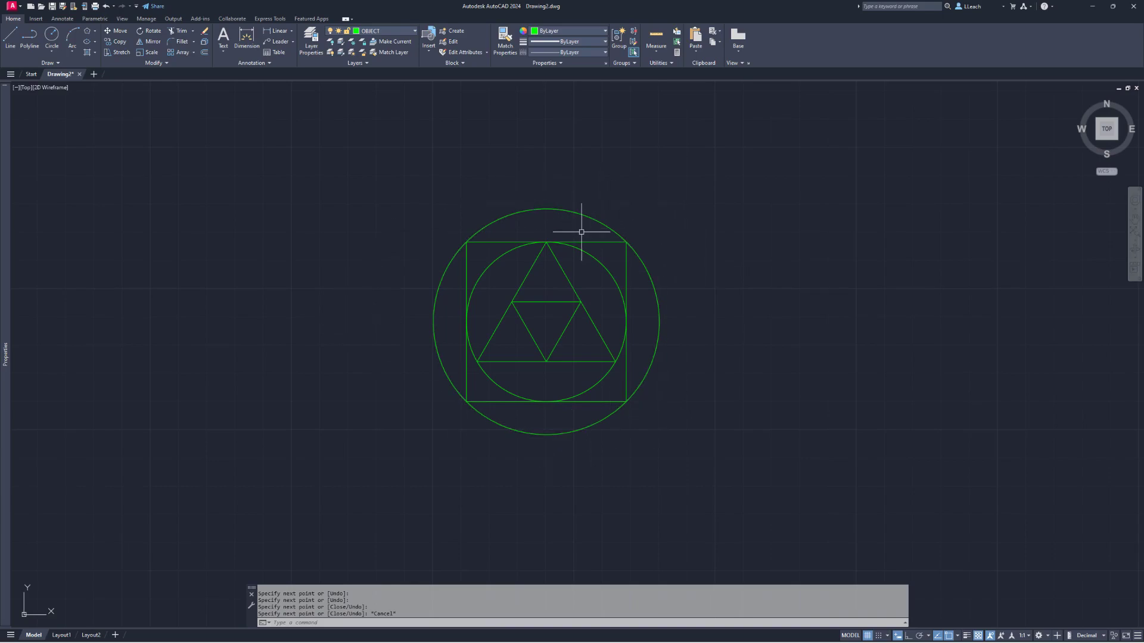
{"action": "left_click", "coordinate": [96, 33]}
{"action": "left_click", "coordinate": [101, 63]}
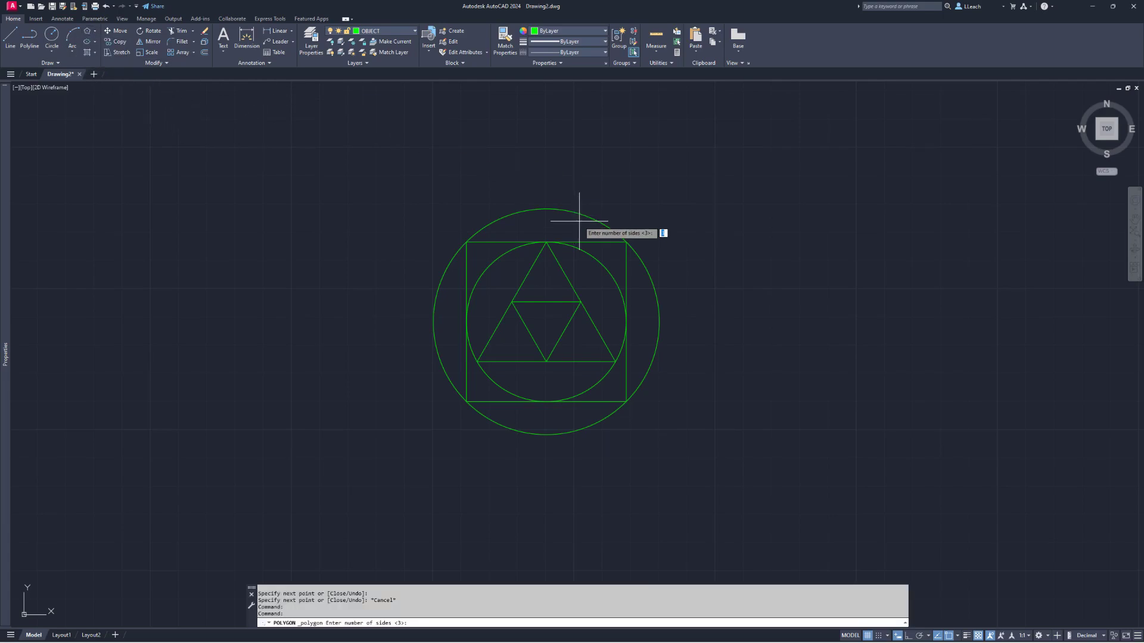
{"action": "type", "text": "5"}
{"action": "key", "text": "Return"}
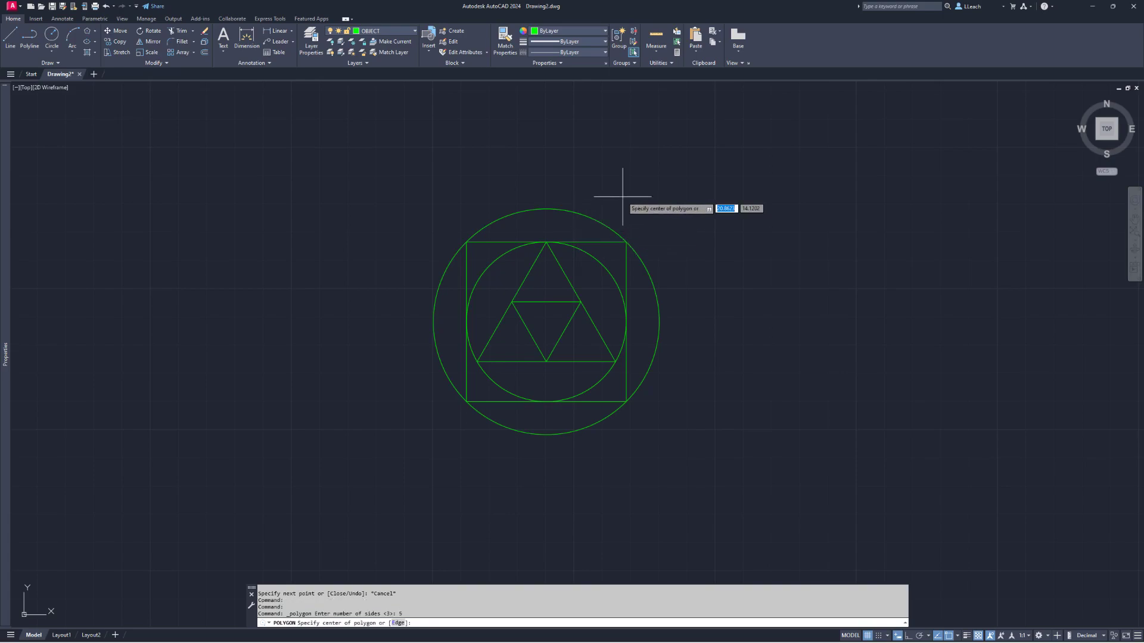
{"action": "left_click", "coordinate": [546, 321]}
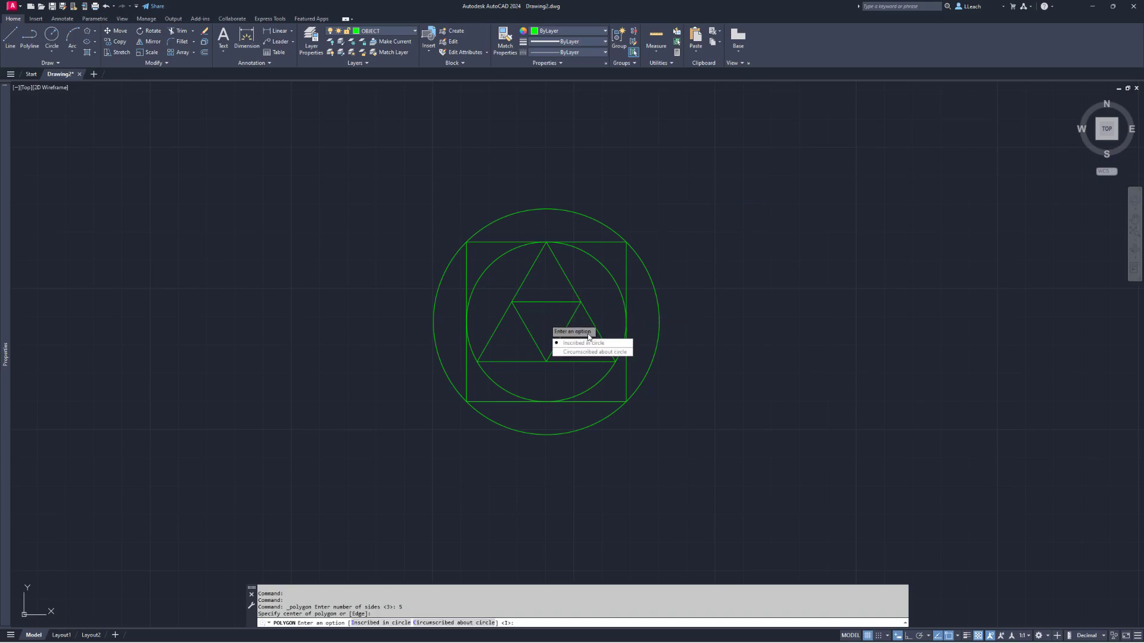
{"action": "left_click", "coordinate": [571, 352]}
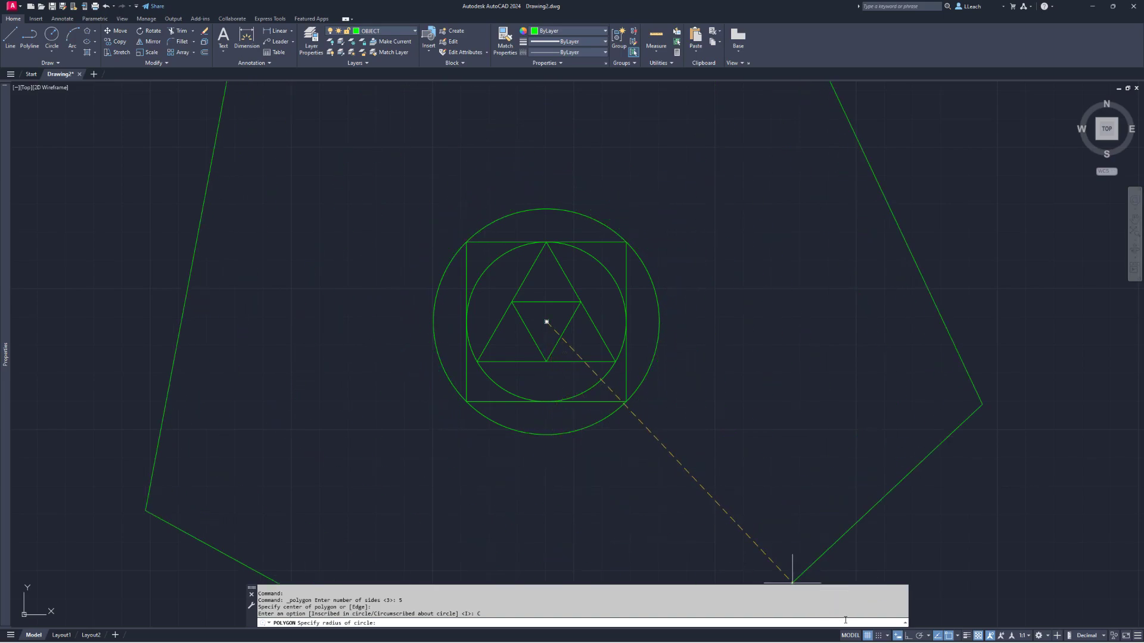
{"action": "left_click", "coordinate": [909, 637]}
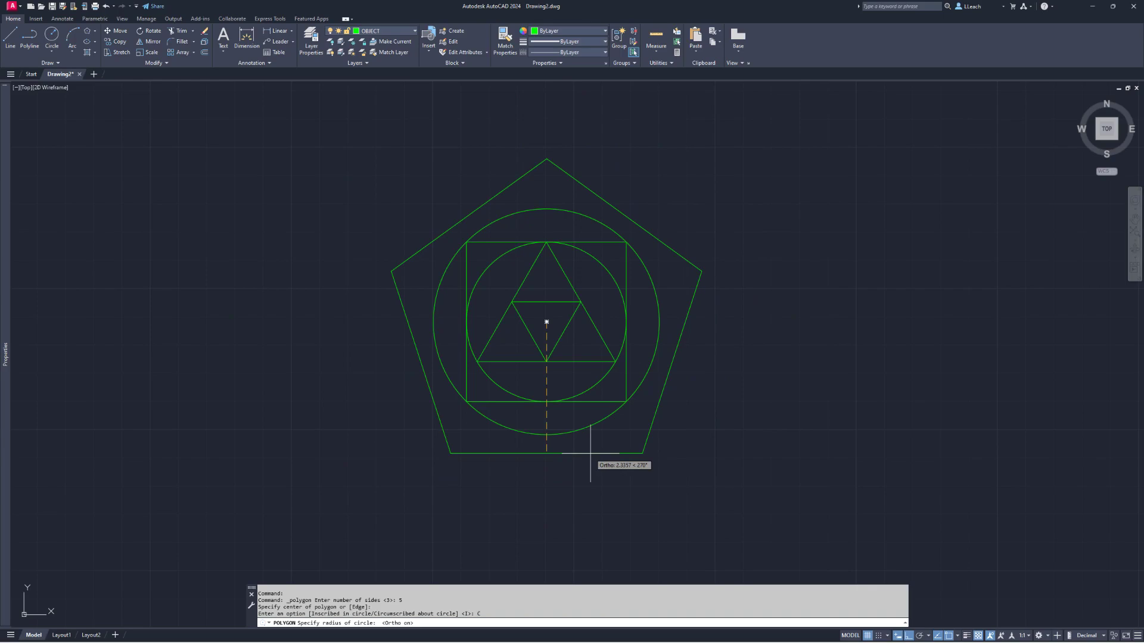
{"action": "type", "text": "2"}
{"action": "key", "text": "Return"}
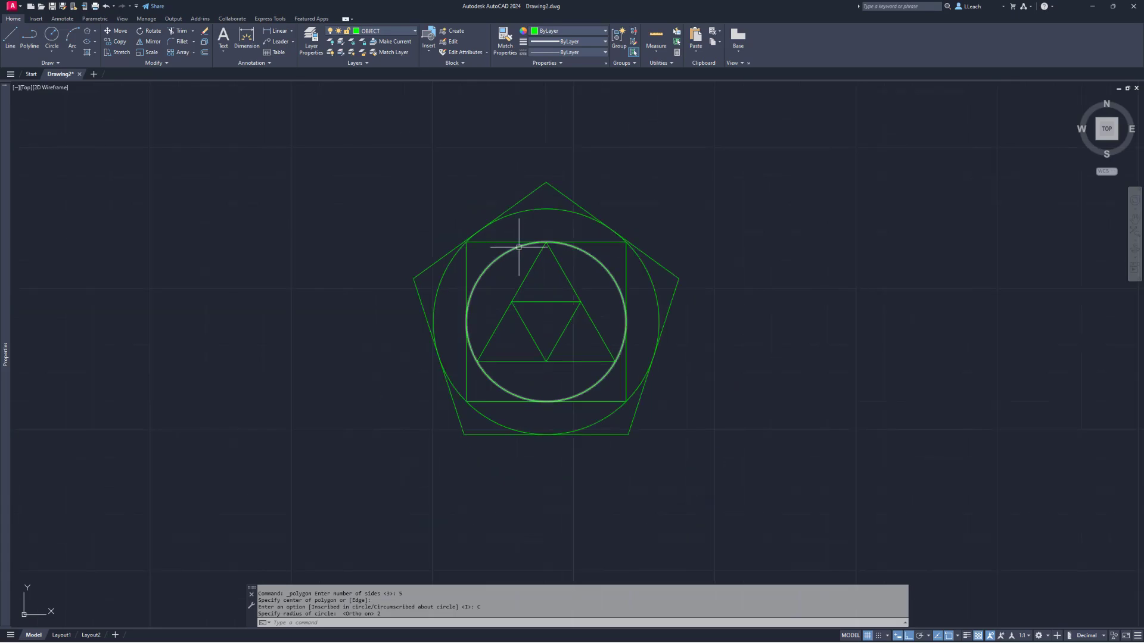
{"action": "middle_click_drag", "start_coordinate": [566, 240], "coordinate": [575, 243]}
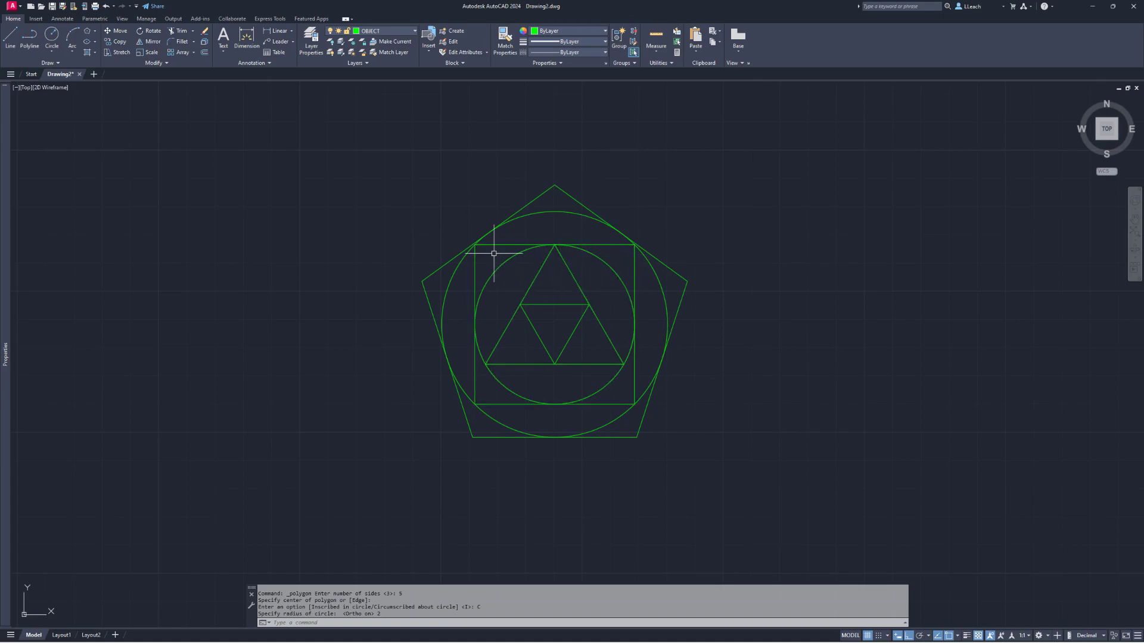
Step: Save the drawing in the Documents folder under the file name POLYGONS_CIRCLES PATTERN
{"action": "left_click", "coordinate": [12, 6]}
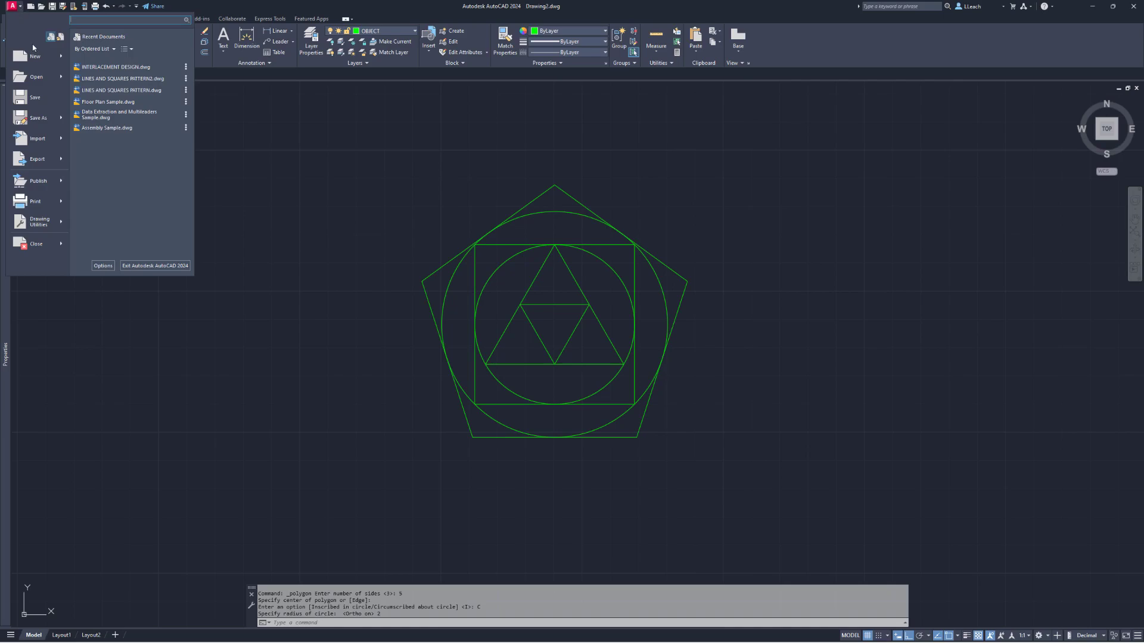
{"action": "left_click", "coordinate": [36, 98]}
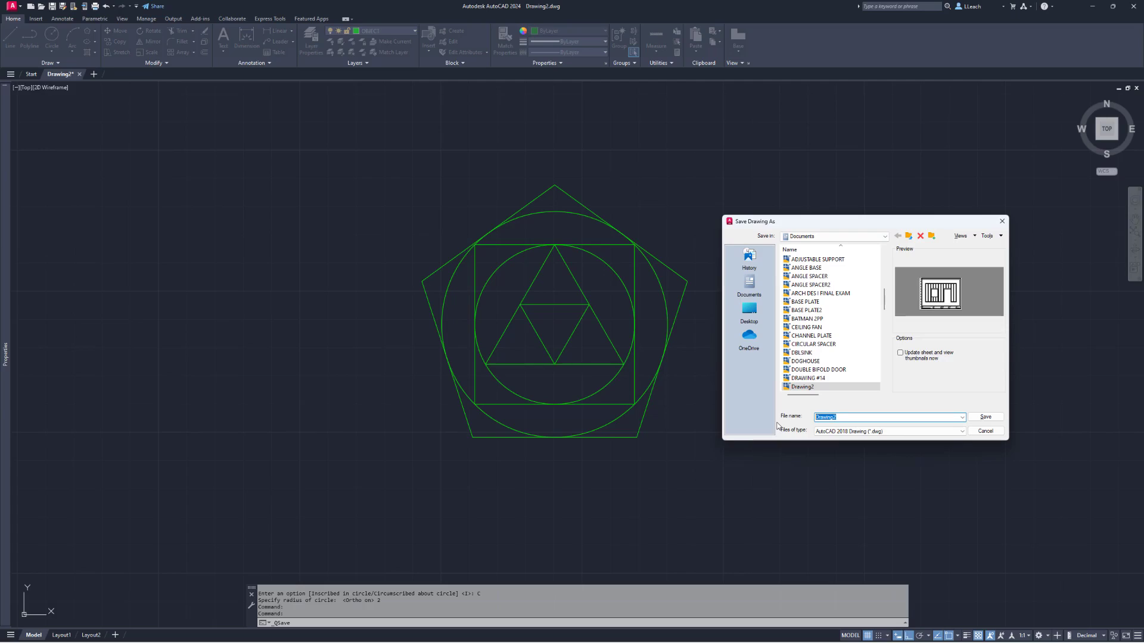
{"action": "type", "text": "p"}
{"action": "key", "text": "BackSpace"}
{"action": "type", "text": "POLYGO"}
{"action": "type", "text": "LES PATTERN"}
{"action": "left_click", "coordinate": [981, 416]}
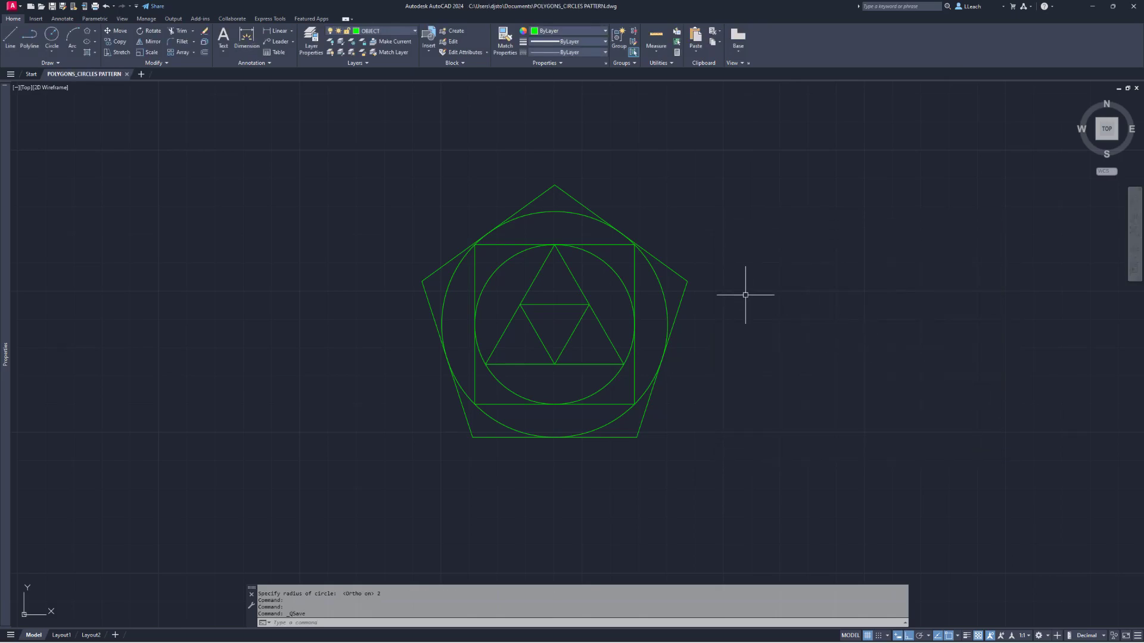